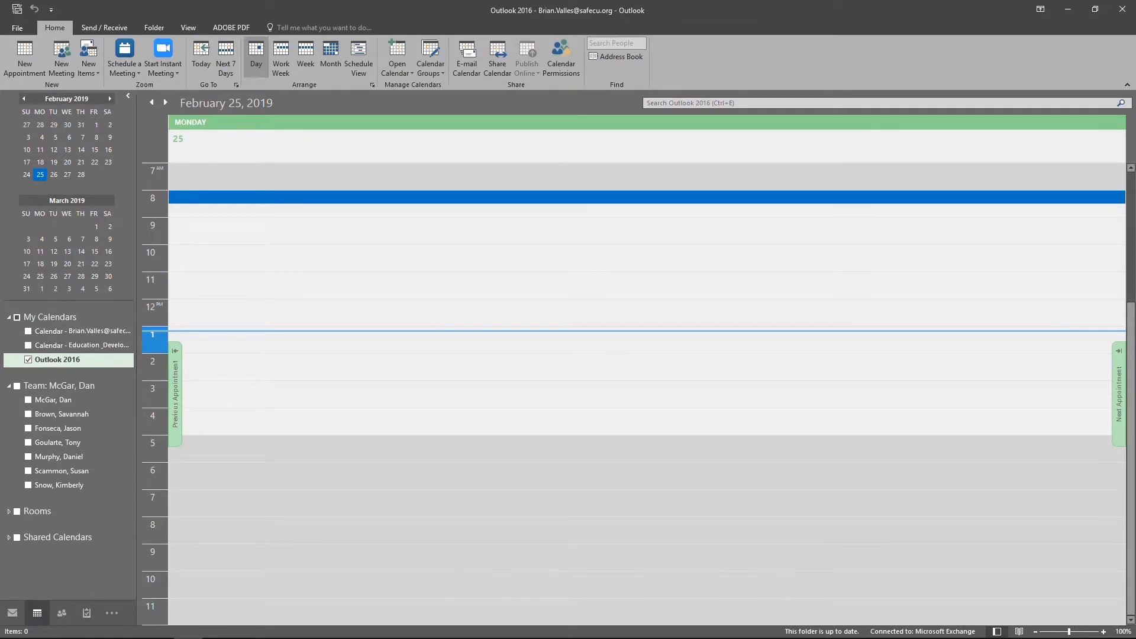
# Move the calendar one day forward and back, and view it by work week, full week and schedule
pyautogui.click(165, 102)
pyautogui.click(152, 102)
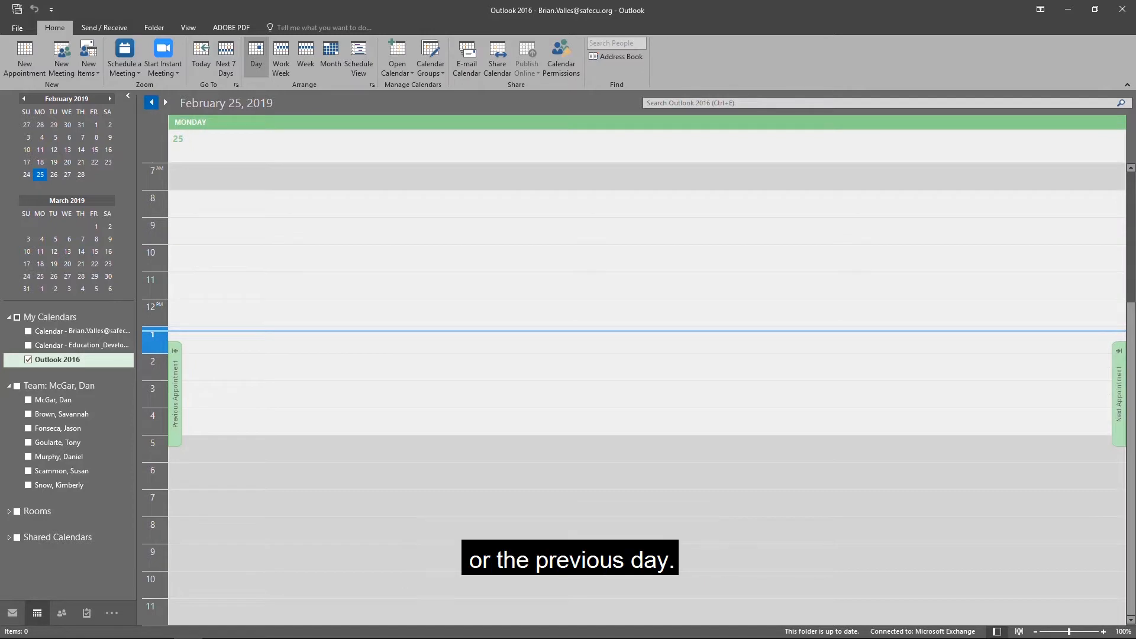
pyautogui.click(281, 58)
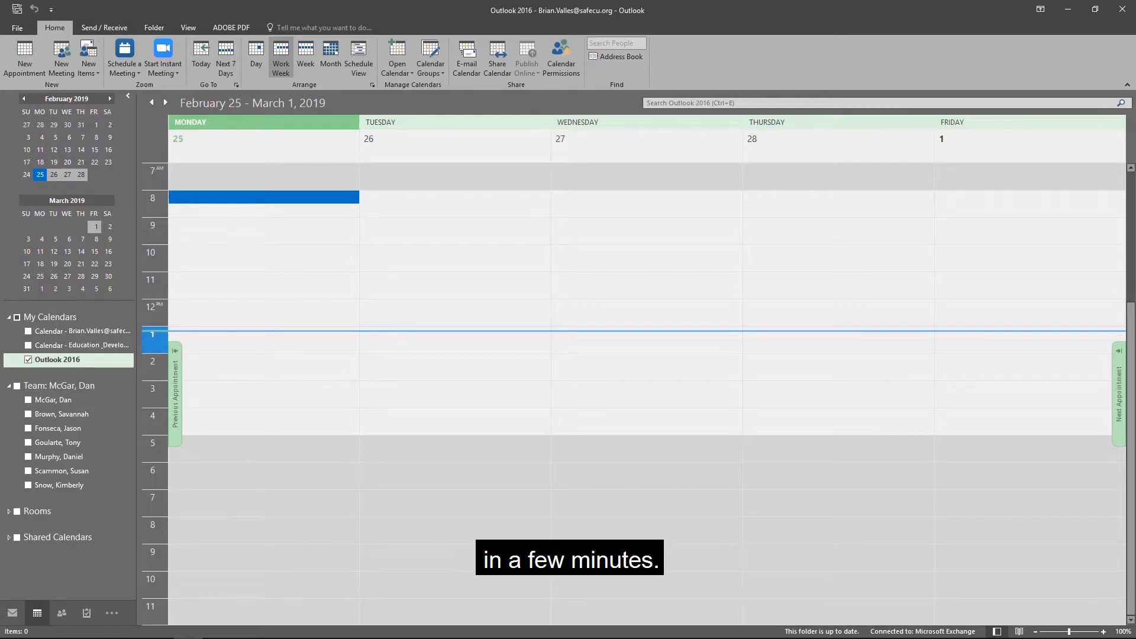
pyautogui.hotkey('ctrl', 'alt', '3')
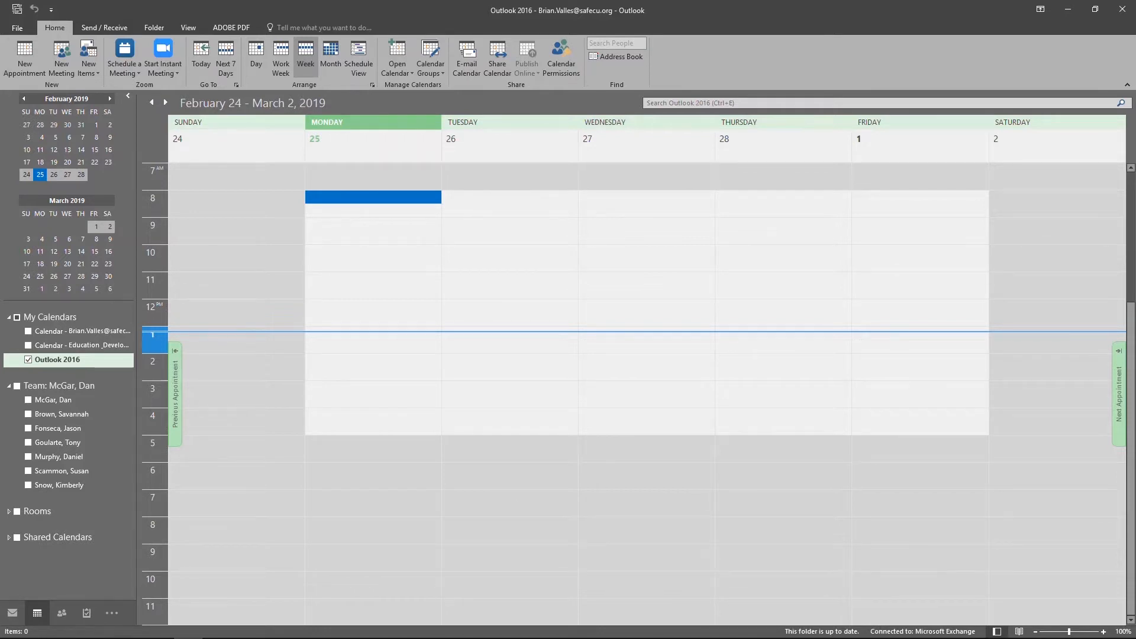
pyautogui.click(359, 56)
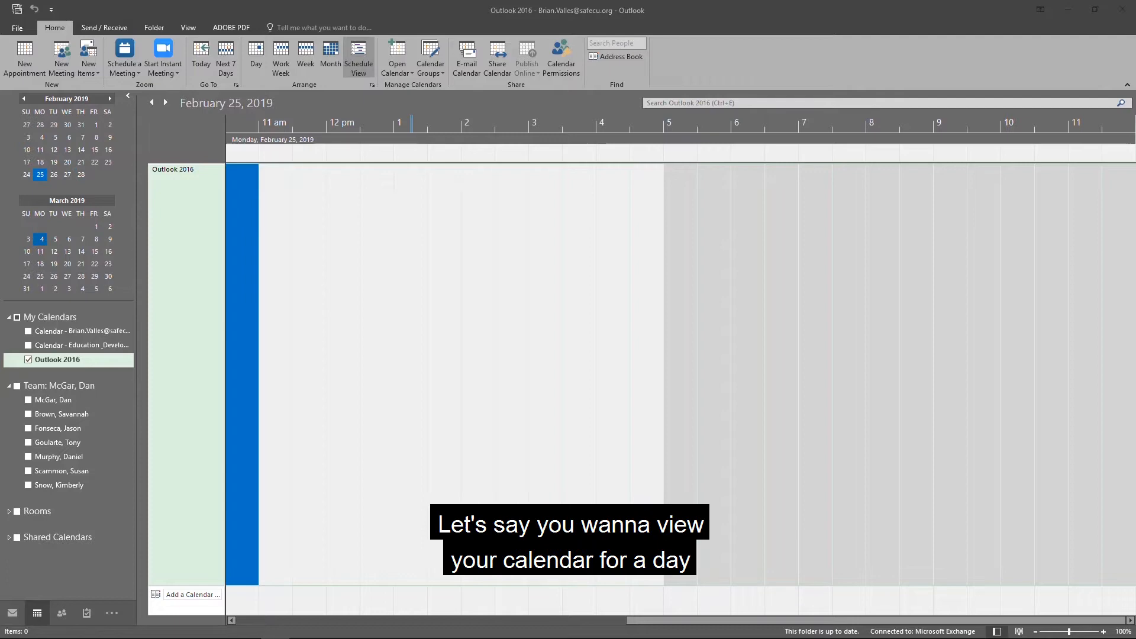
# Show March 11, 2019 in the schedule, and browse forward and back through the months in the date navigator
pyautogui.click(41, 251)
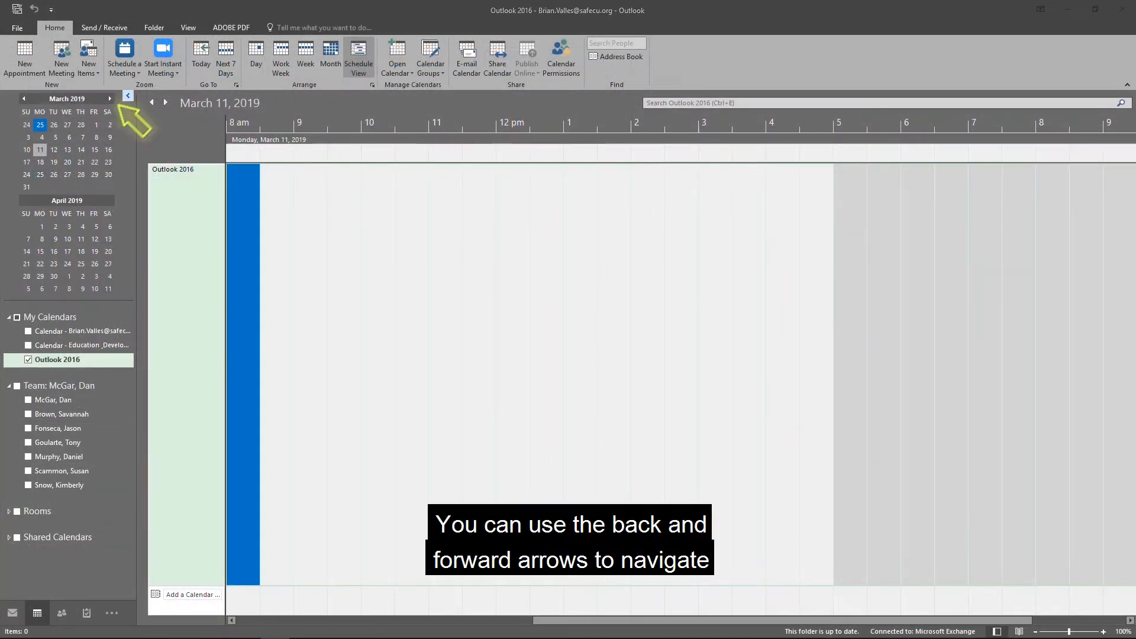
pyautogui.click(110, 99)
pyautogui.click(110, 99)
pyautogui.click(110, 99)
pyautogui.click(23, 99)
pyautogui.click(24, 99)
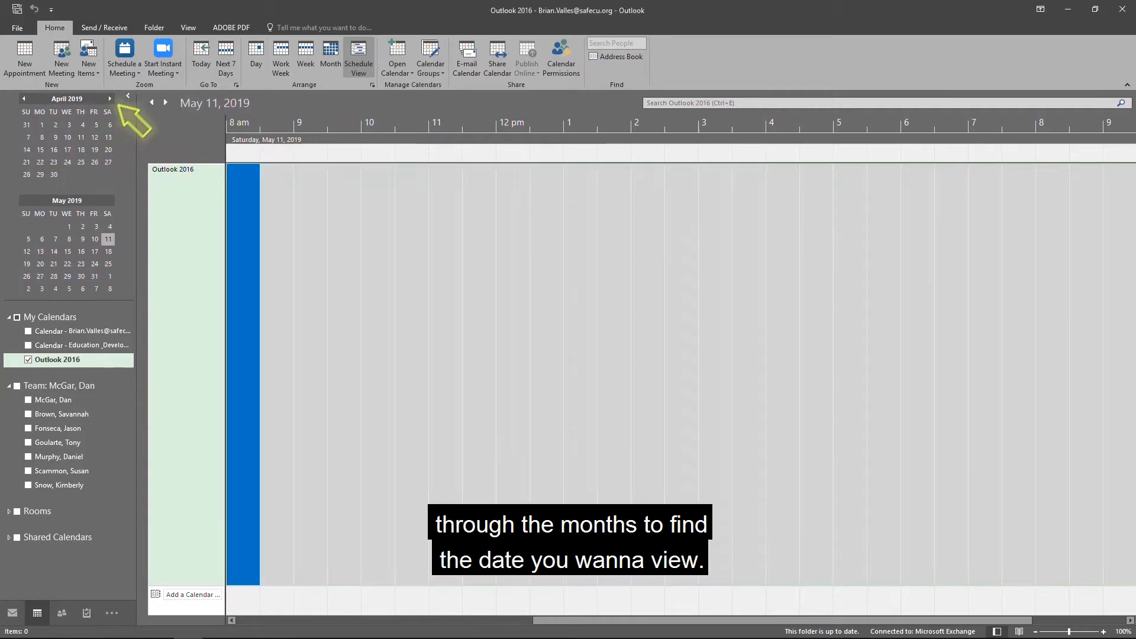
pyautogui.click(24, 99)
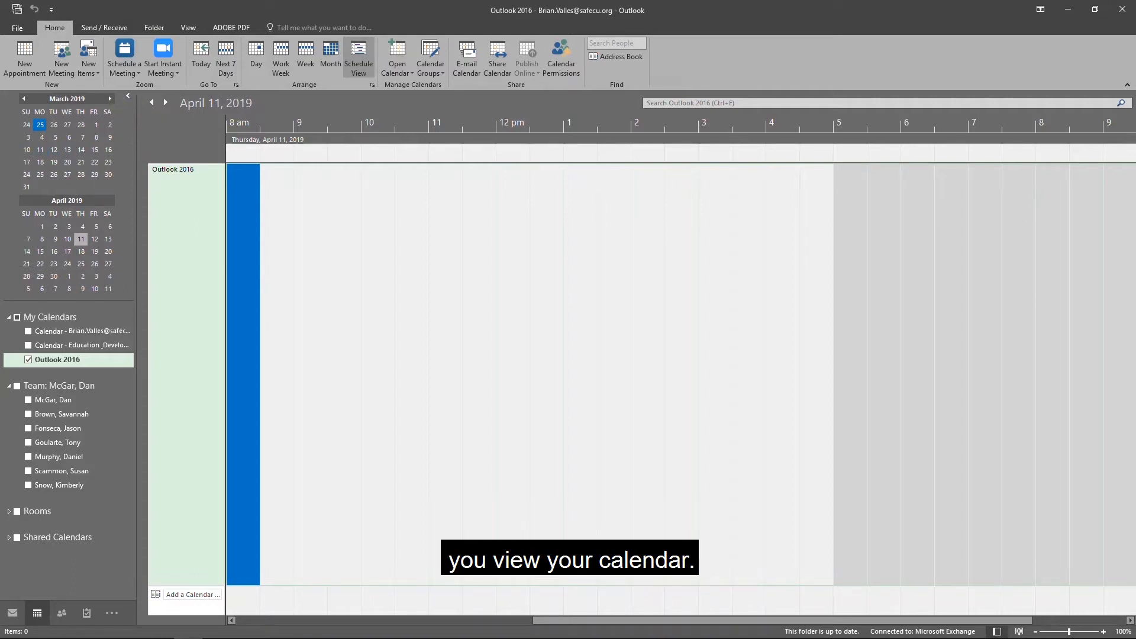
pyautogui.click(24, 99)
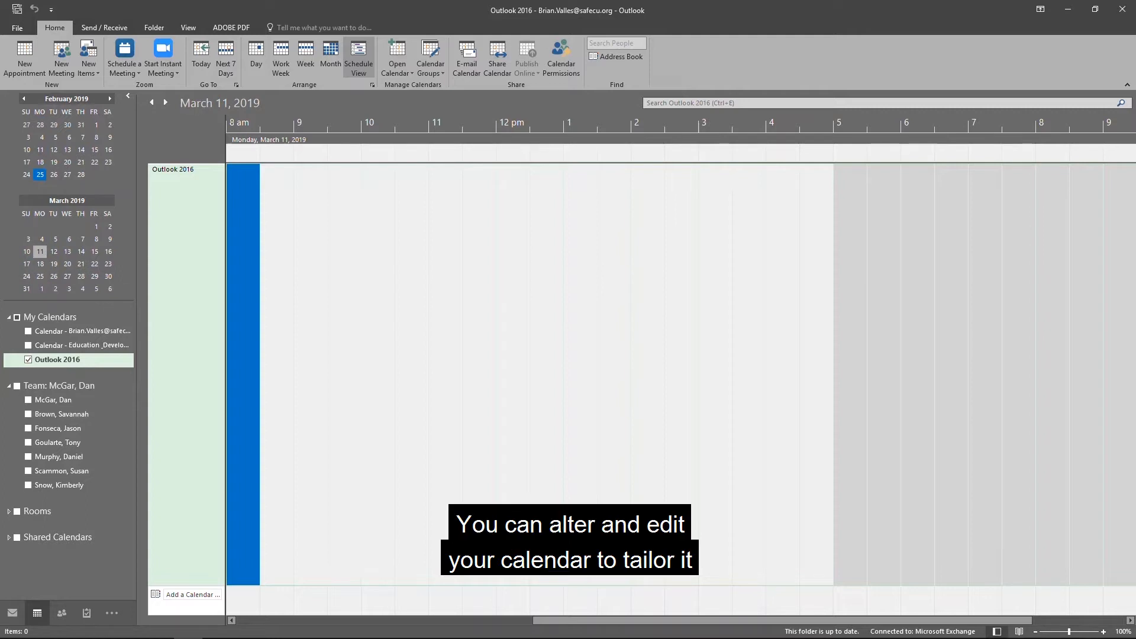
pyautogui.click(110, 99)
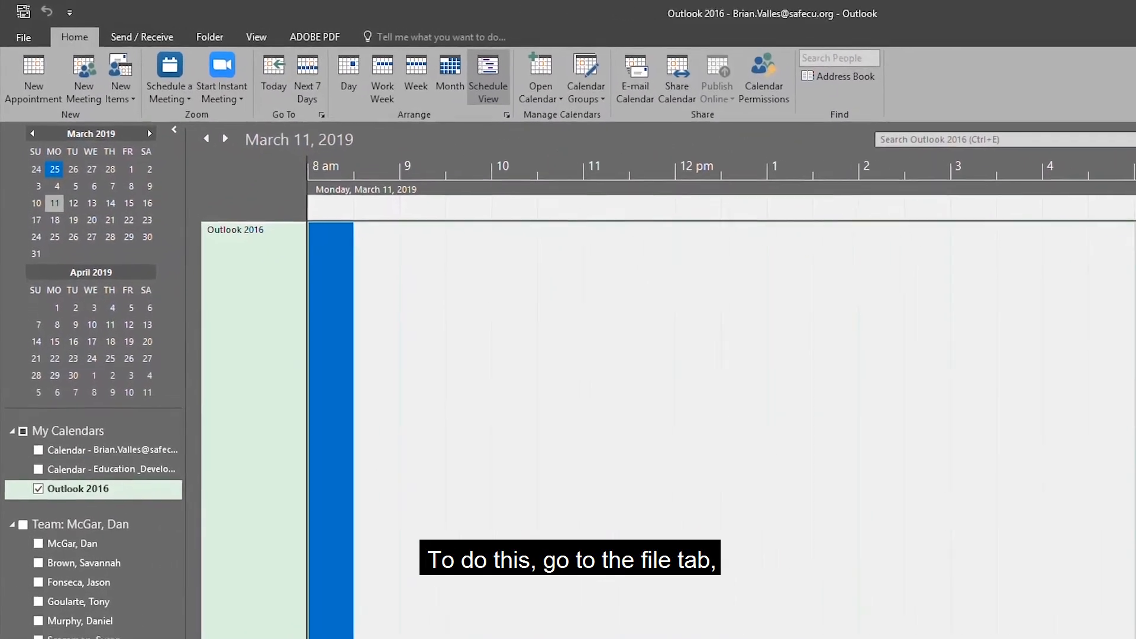
# In the calendar options, toggle Sunday and Monday in the work week and open the choices for the work hours' start time
pyautogui.click(23, 36)
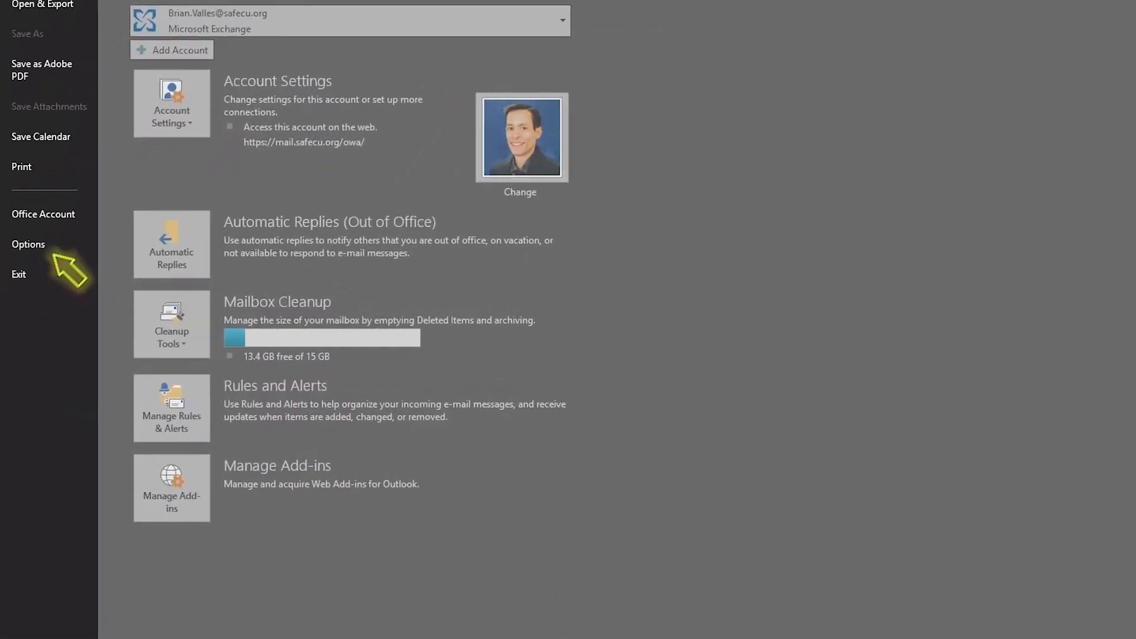
pyautogui.click(33, 244)
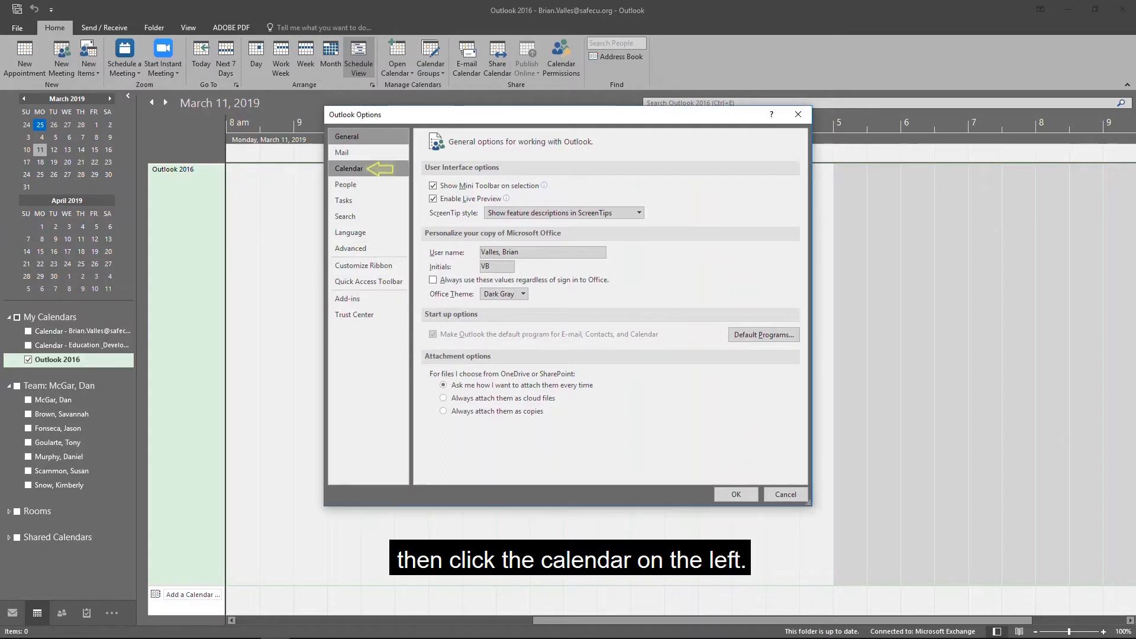
pyautogui.click(364, 170)
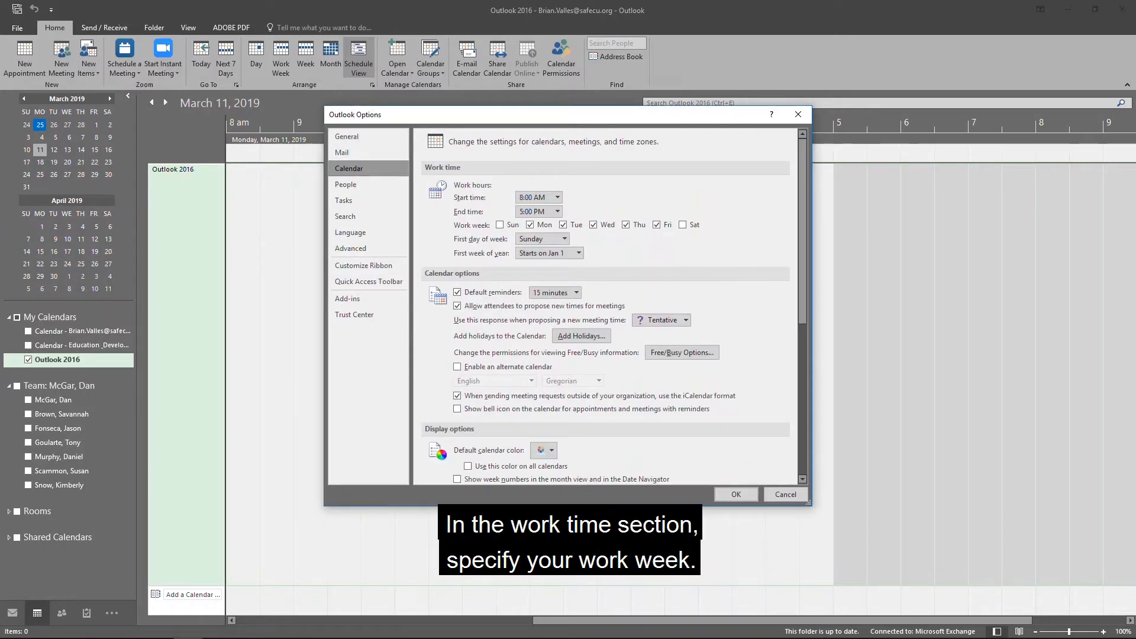
pyautogui.click(500, 225)
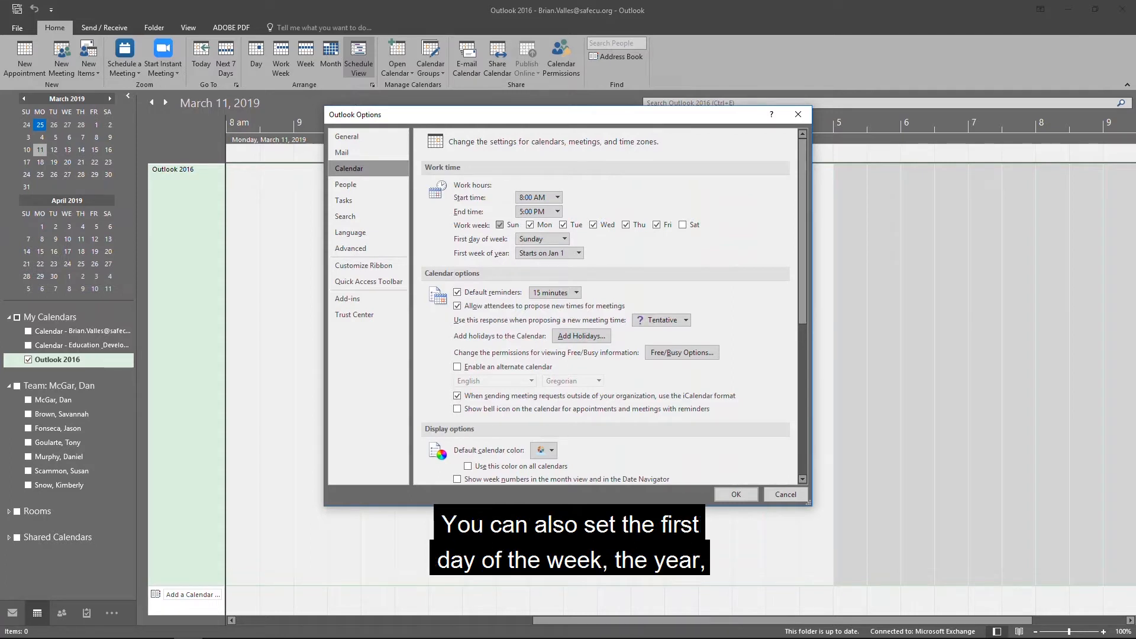
pyautogui.click(530, 225)
pyautogui.click(501, 225)
pyautogui.click(530, 224)
pyautogui.click(557, 197)
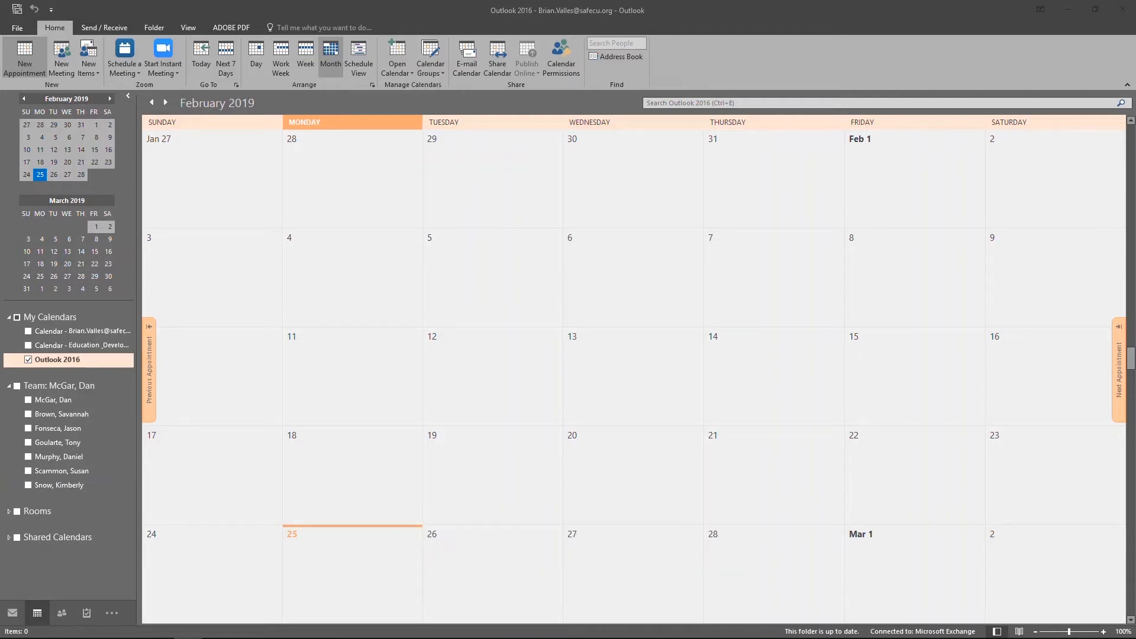
# Create an appointment with the subject "Department Meeting" and location "Starbucks around the corner", and open its availability status choices
pyautogui.click(42, 59)
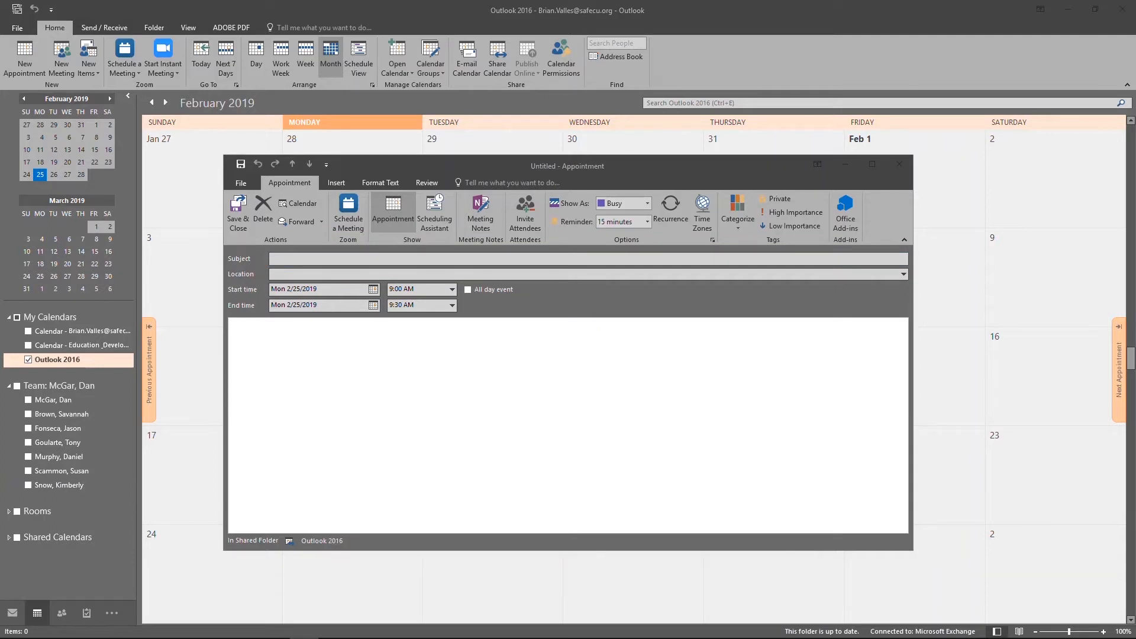
pyautogui.write('Department Meeting')
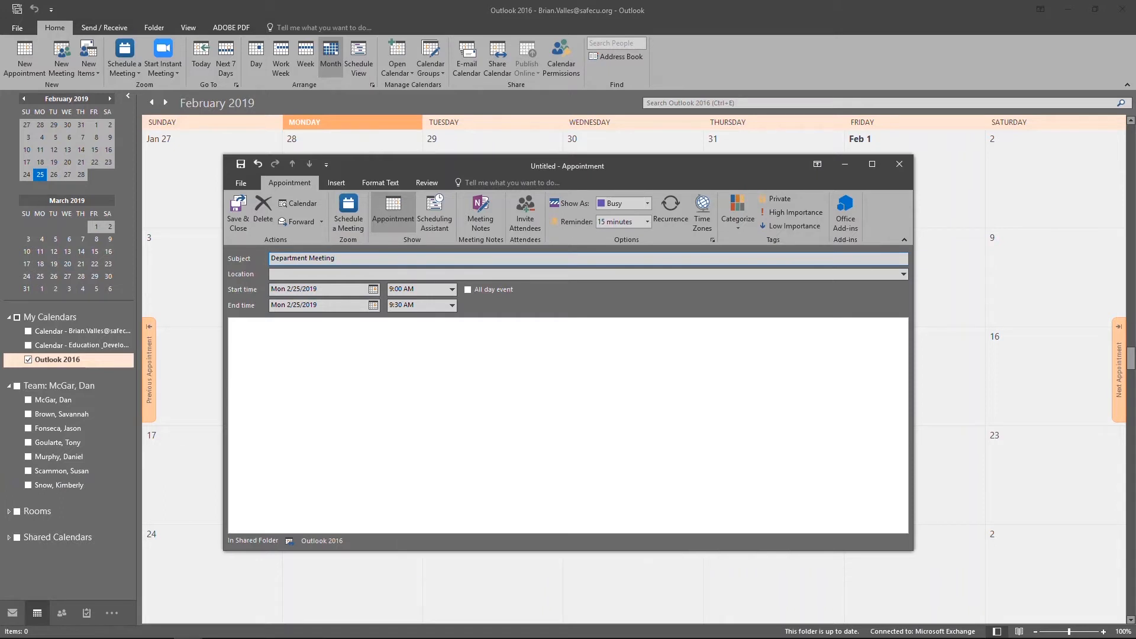
pyautogui.press('Tab')
pyautogui.write('Starbucks ar')
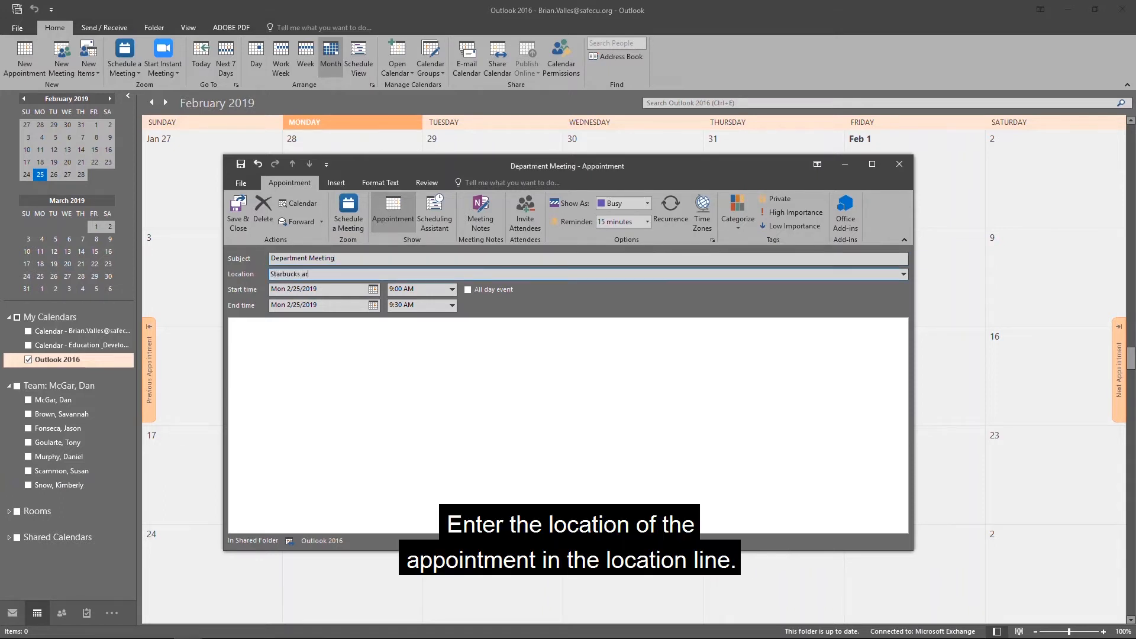
pyautogui.write('ound the corner')
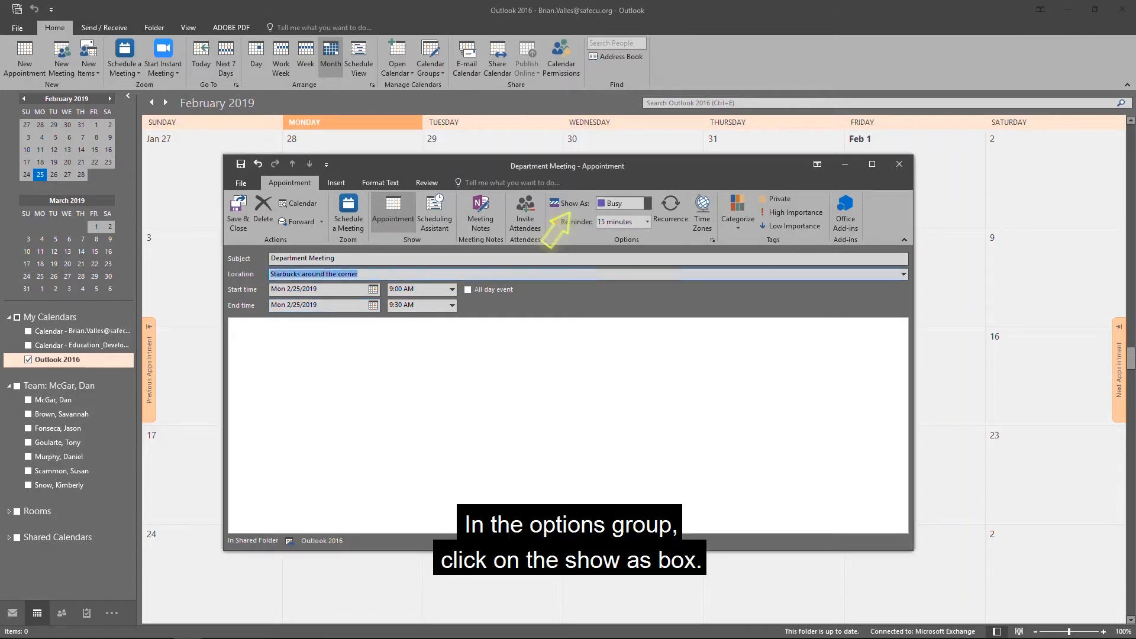
pyautogui.click(648, 204)
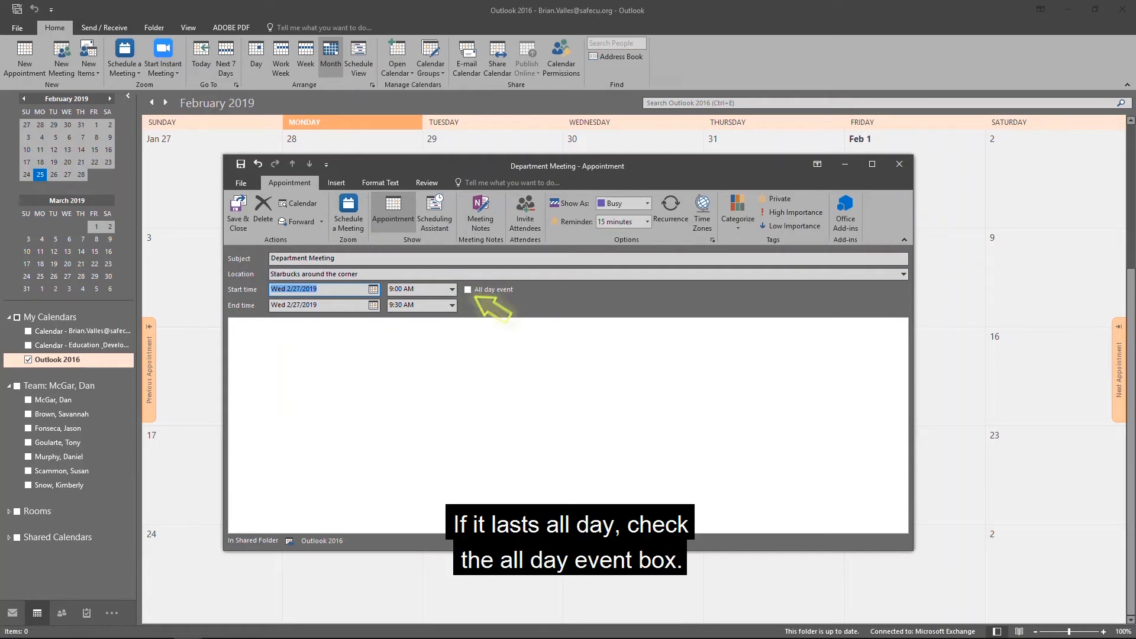
# Make the Wed 2/27/2019 appointment an all-day event and add the note "Meeting to discuss department goals for the coming week."
pyautogui.click(469, 290)
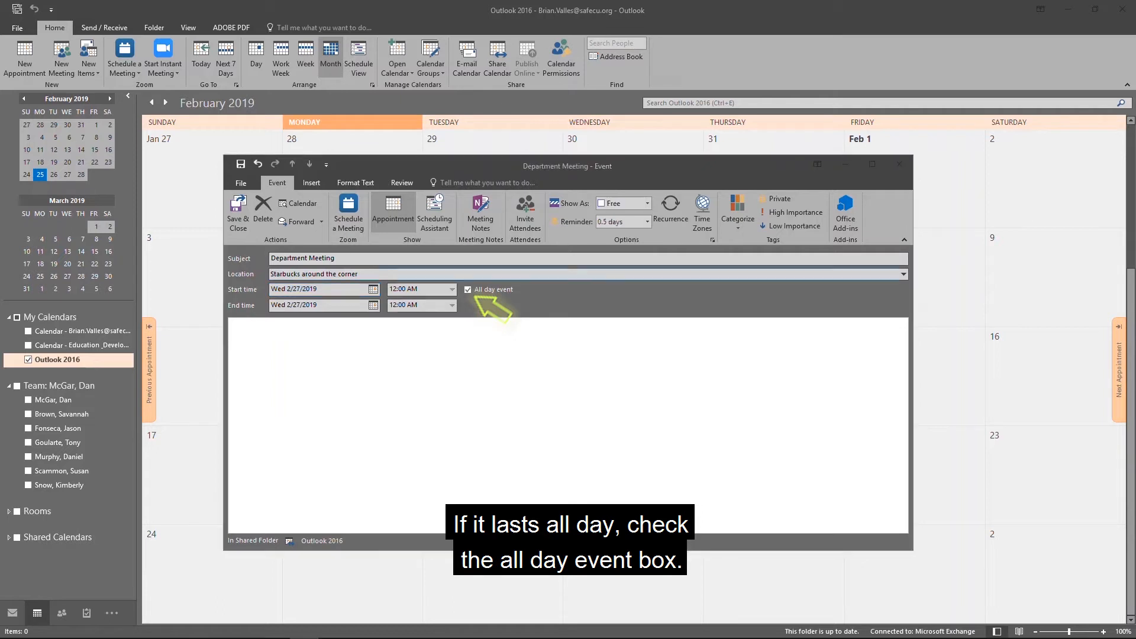
pyautogui.click(236, 332)
pyautogui.write('Meeting')
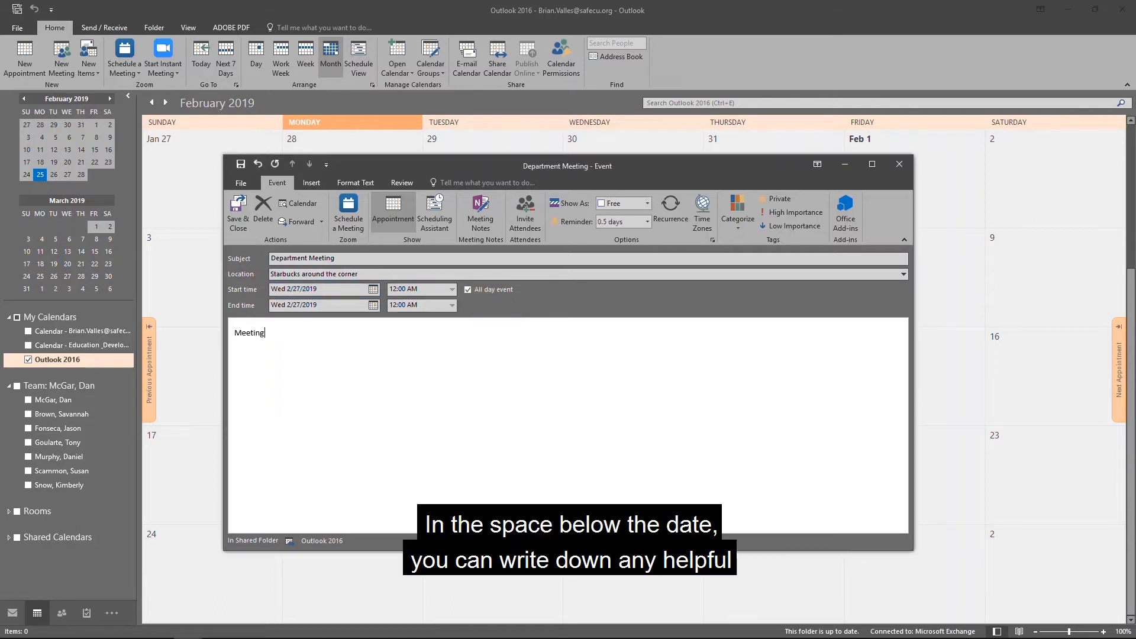
pyautogui.write(' to discuss department goals')
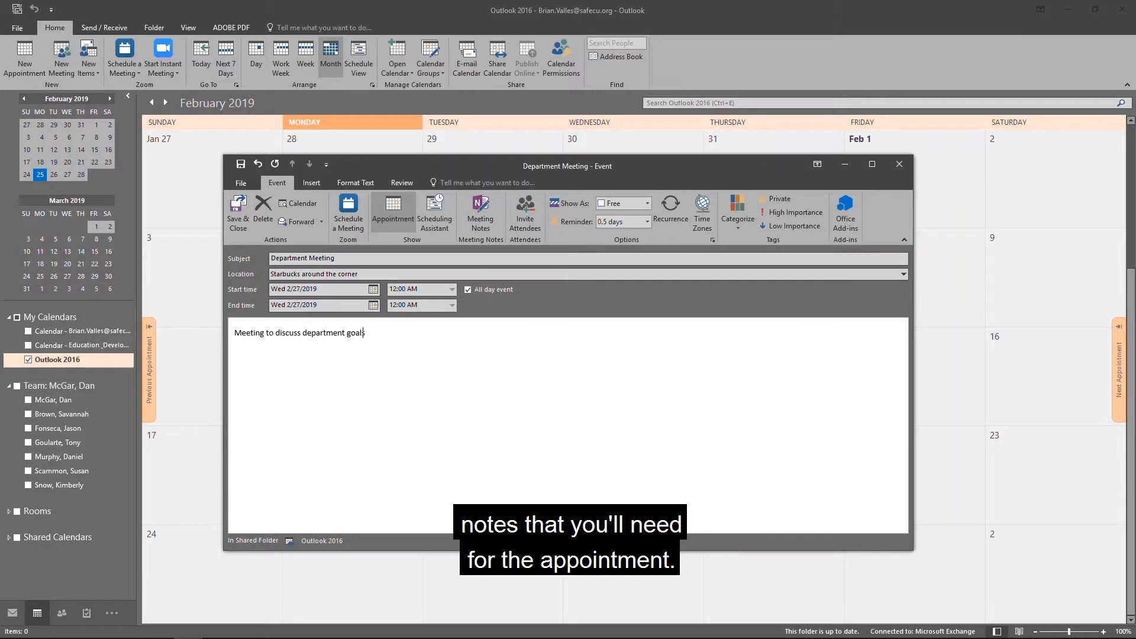
pyautogui.write(' for the coming week.')
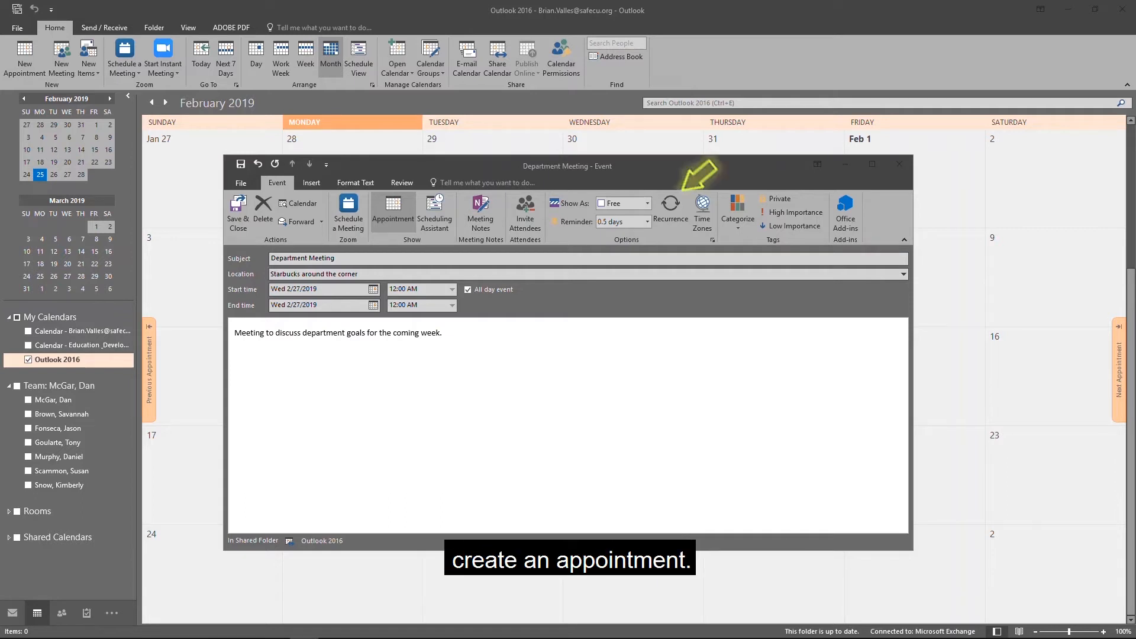
# Make the event recur every week on Wednesday from 2/27/2019 with no end date, and show the text formatting options
pyautogui.click(671, 210)
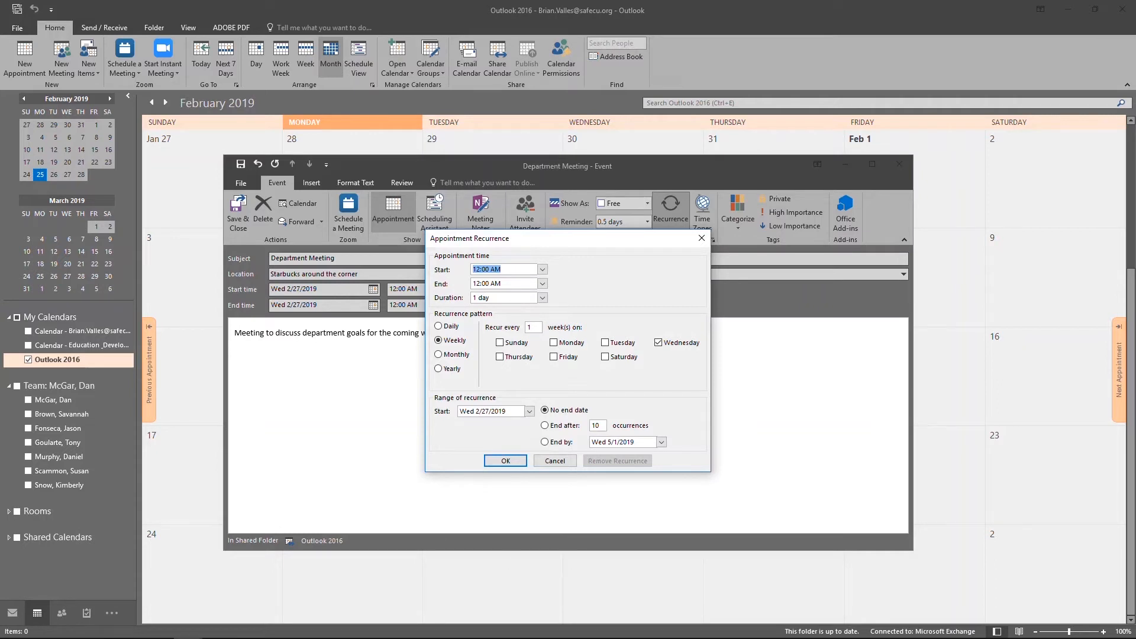
pyautogui.press('Return')
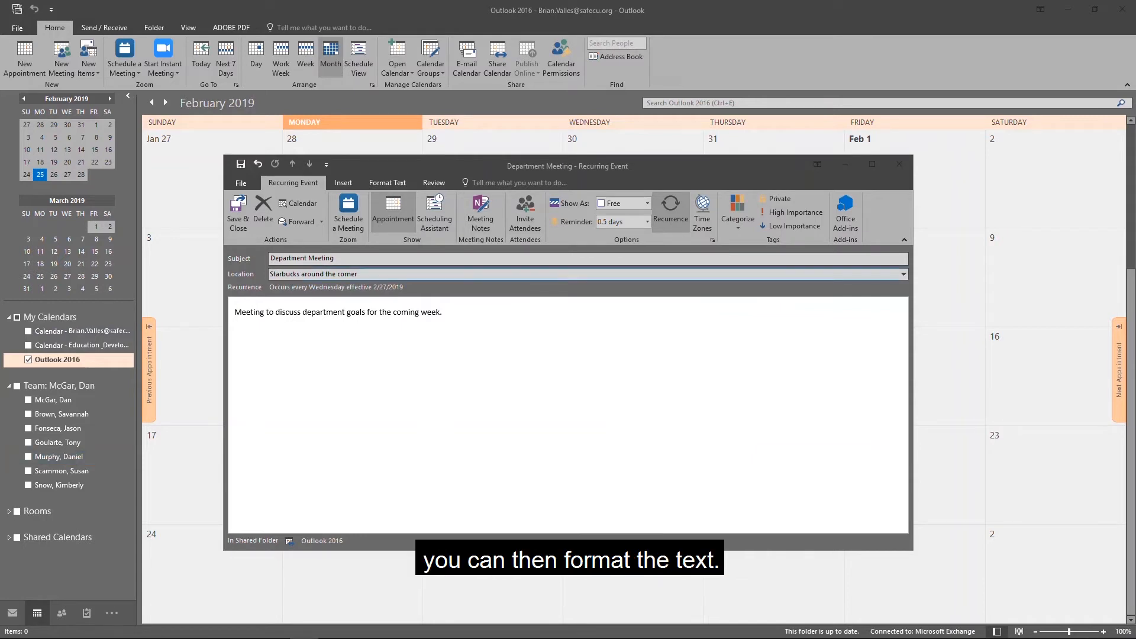
pyautogui.click(387, 183)
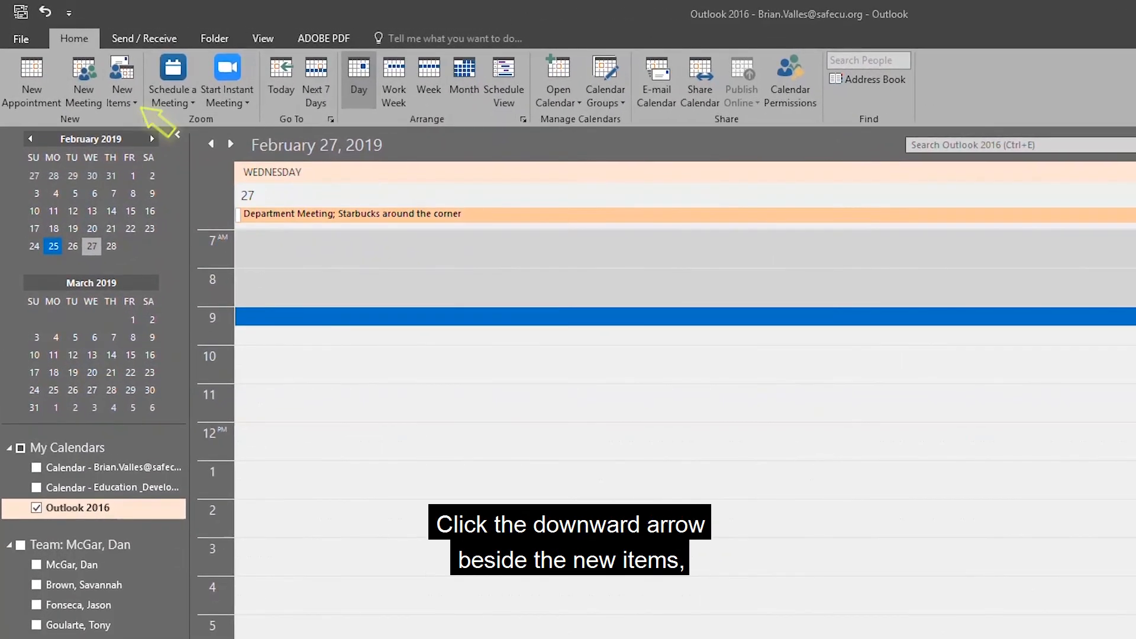
# Start a new all-day event from the calendar
pyautogui.click(136, 104)
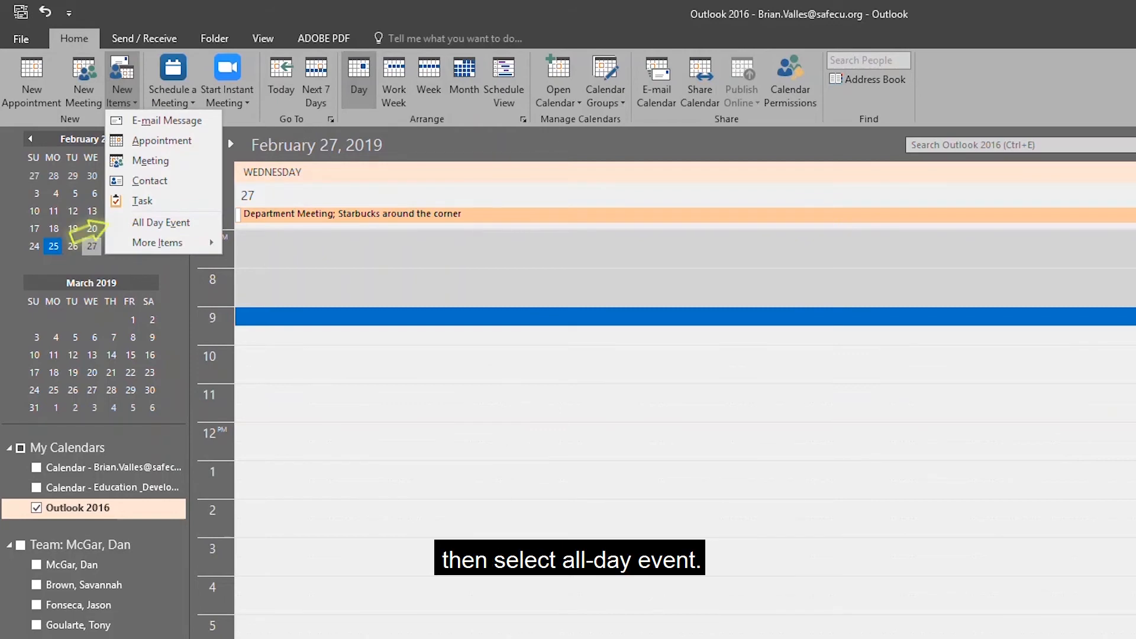
pyautogui.click(160, 222)
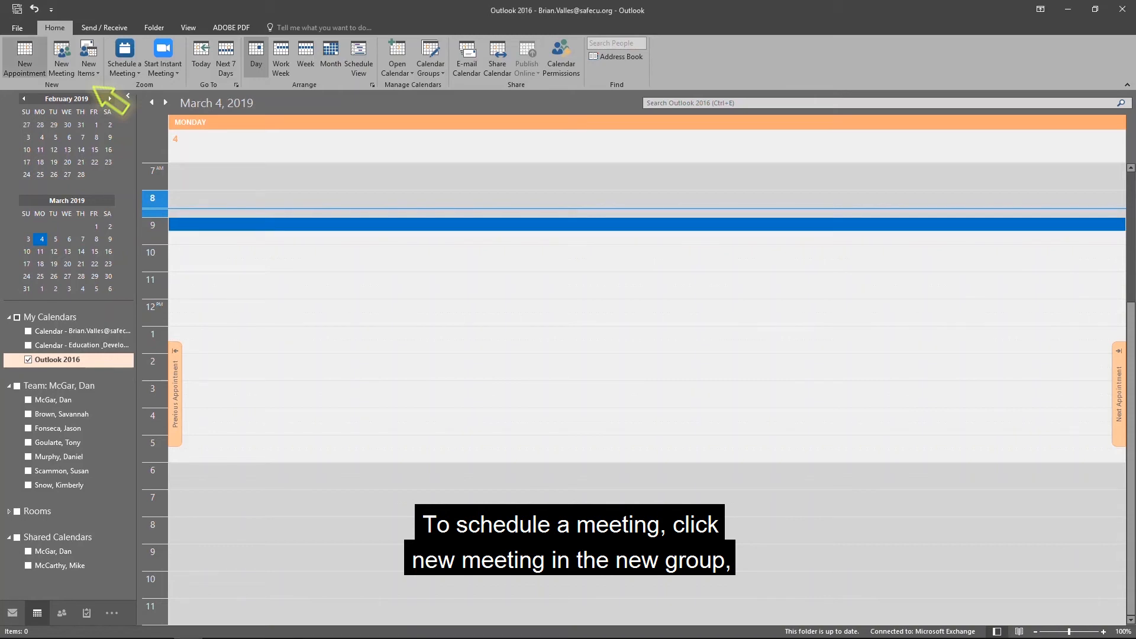
# Schedule a "Production Meeting" for Fri 3/8/2019, 9:00 to 10:00 AM, at "Starbucks around the corner" and send the invitation to two attendees
pyautogui.click(62, 59)
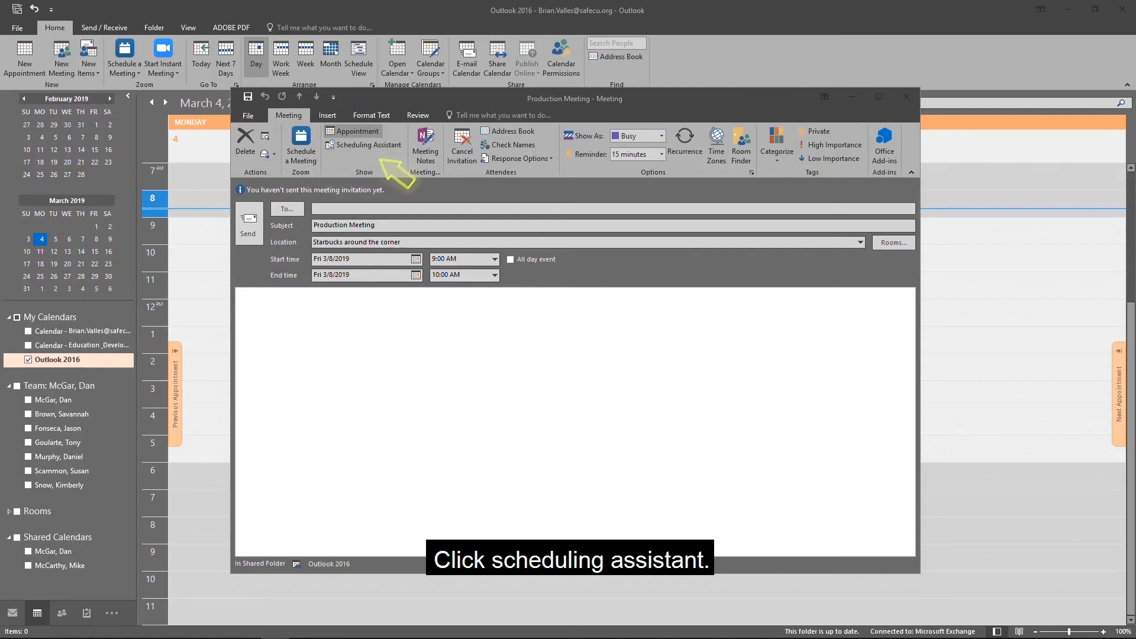
pyautogui.click(369, 145)
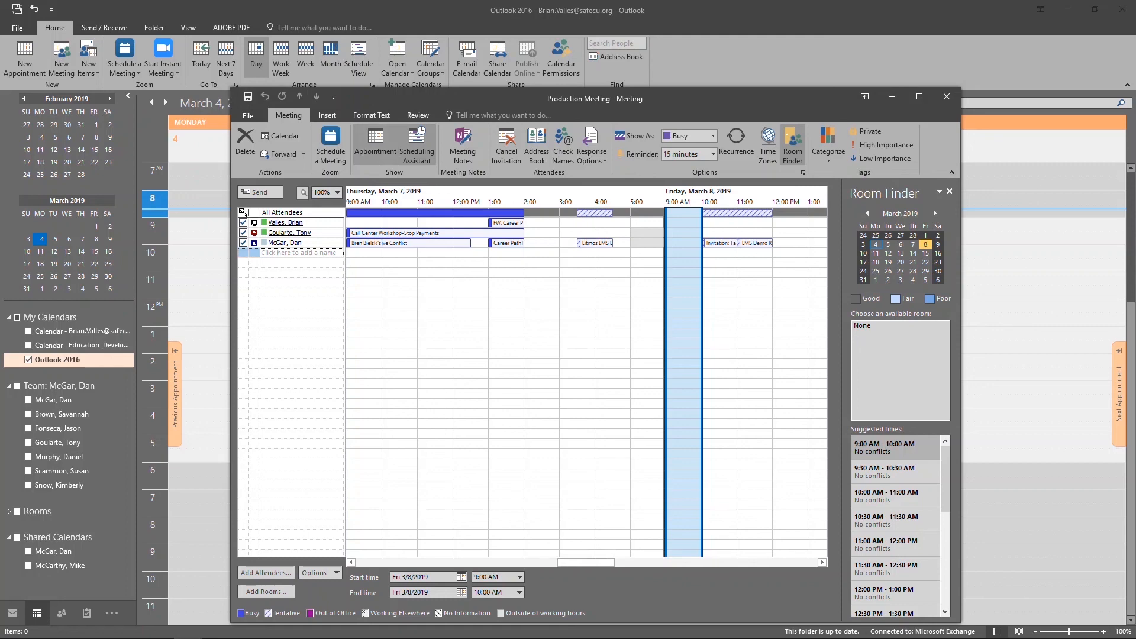
pyautogui.click(375, 145)
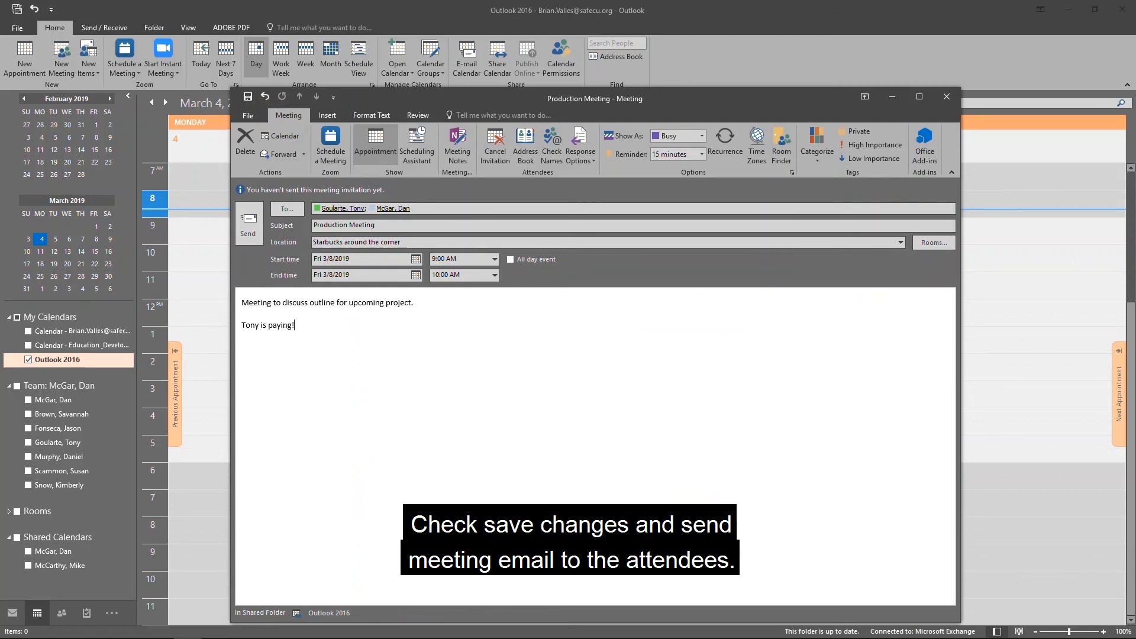
pyautogui.click(248, 224)
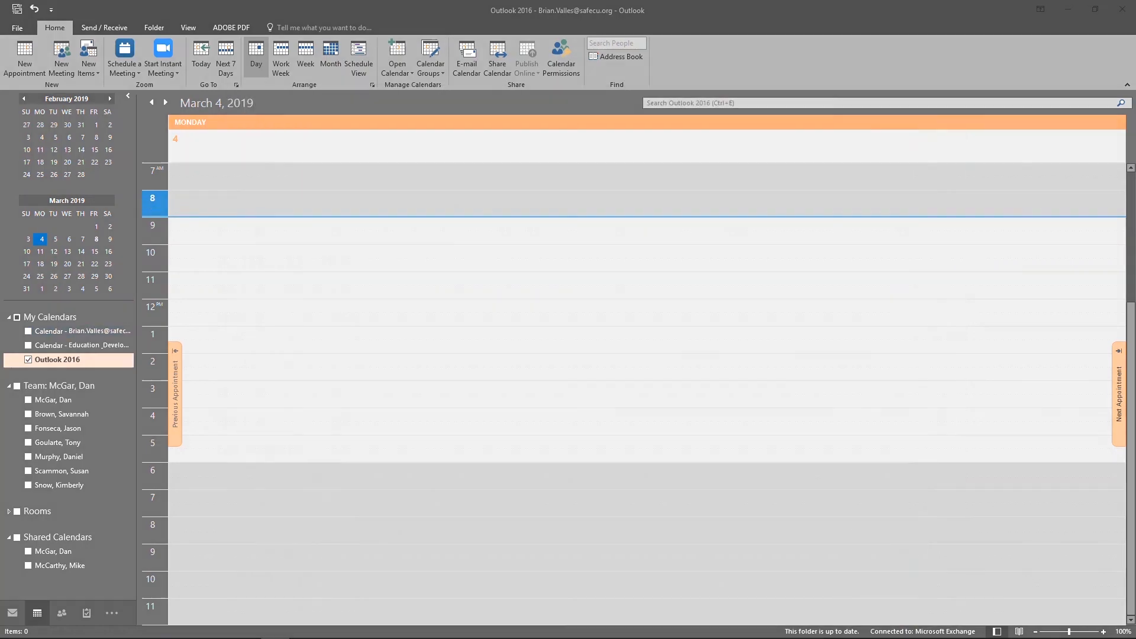